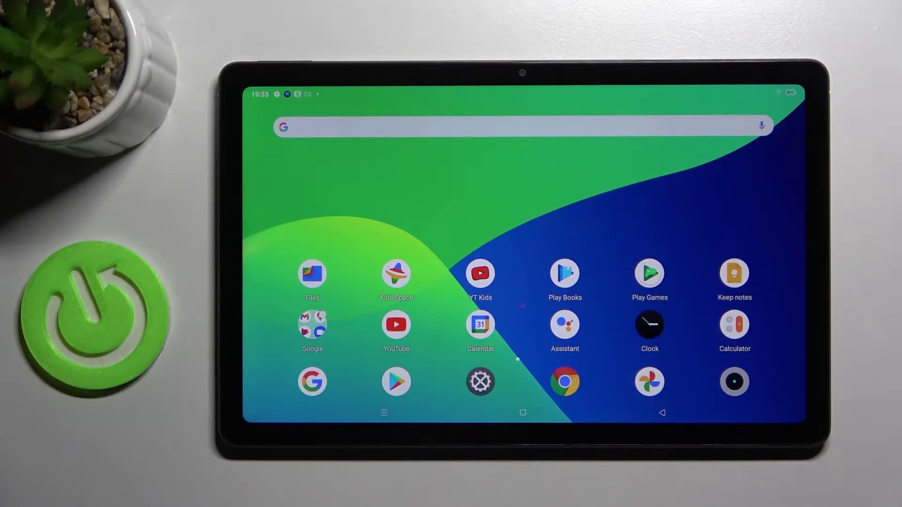
Search the Play Store for 'volume styles' and open the installed app's page
left_click(396, 381)
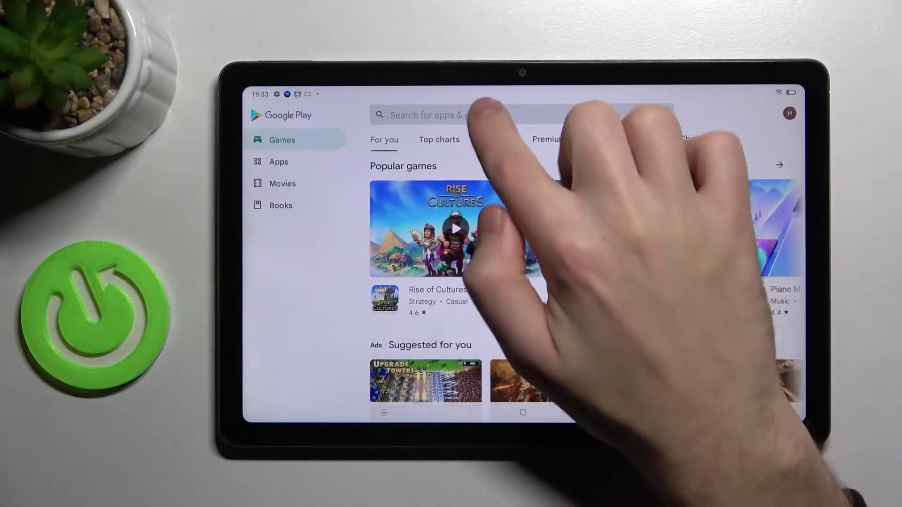
left_click(479, 115)
left_click(313, 146)
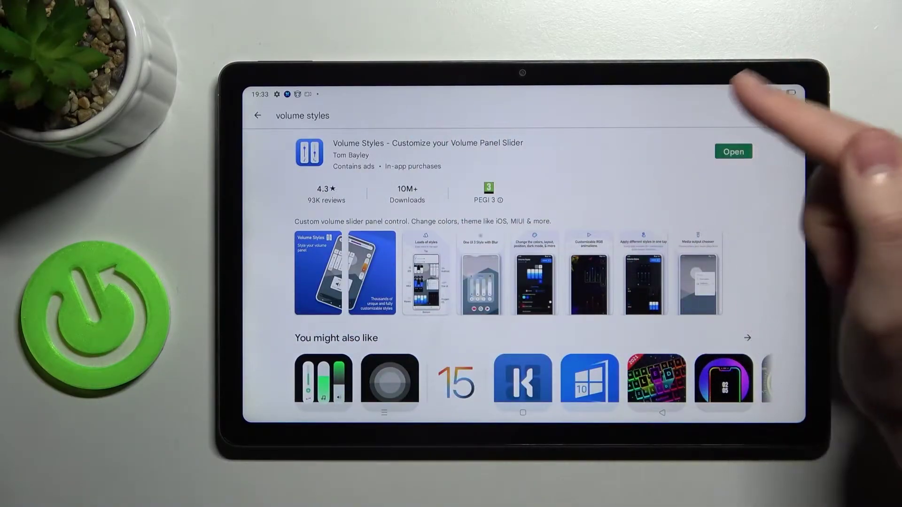
Launch Volume Styles and select the iOS volume panel style
left_click(725, 151)
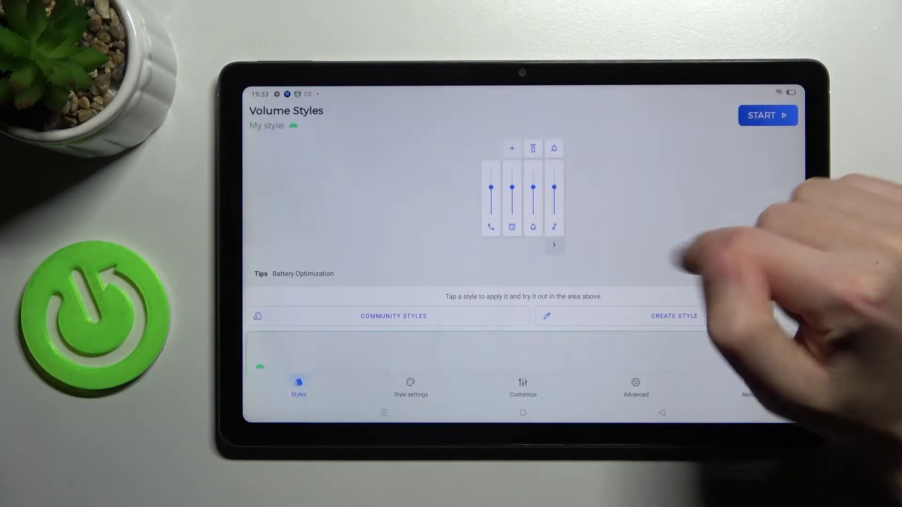
scroll(663, 282, "down", 2)
scroll(684, 322, "down", 3)
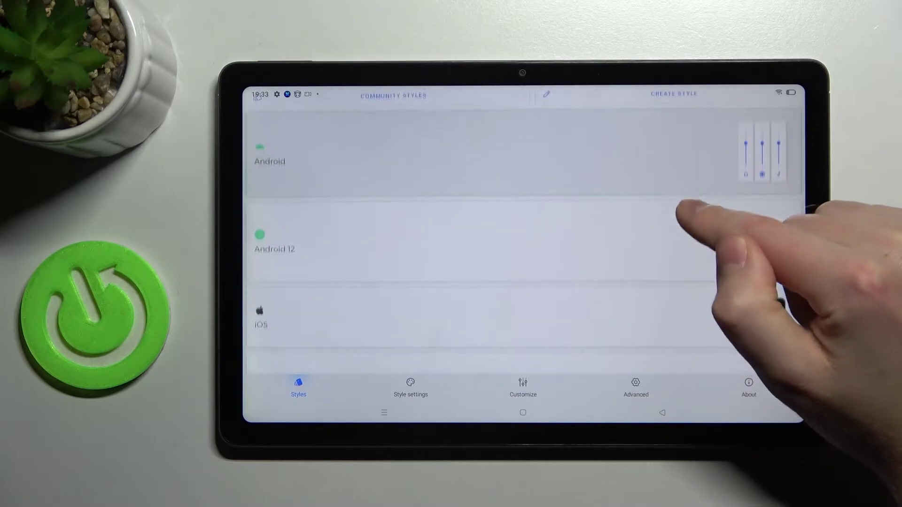
scroll(673, 275, "down", 1)
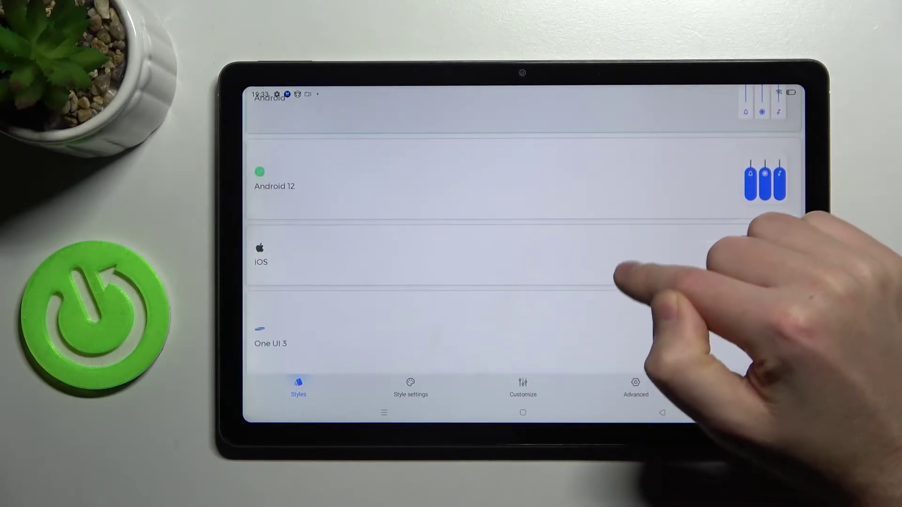
left_click(546, 250)
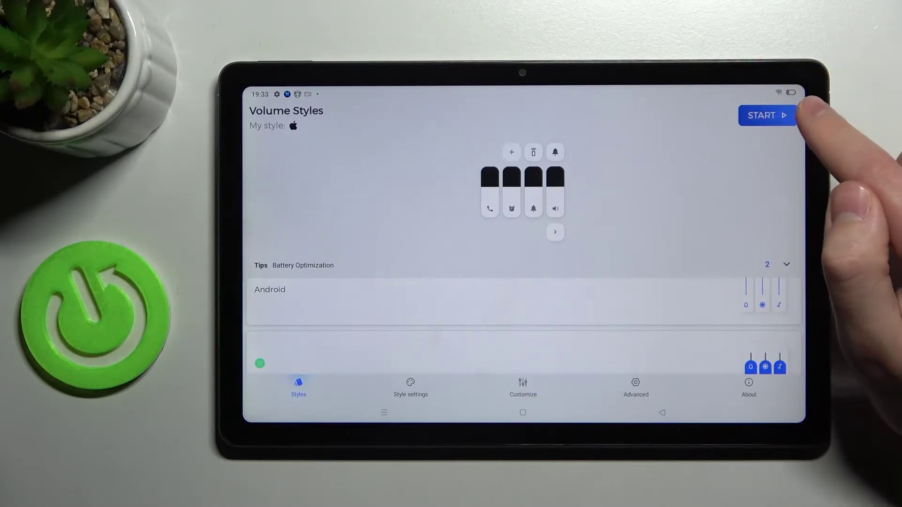
Enable the Volume Styles accessibility service in Settings and allow it full control
left_click(761, 115)
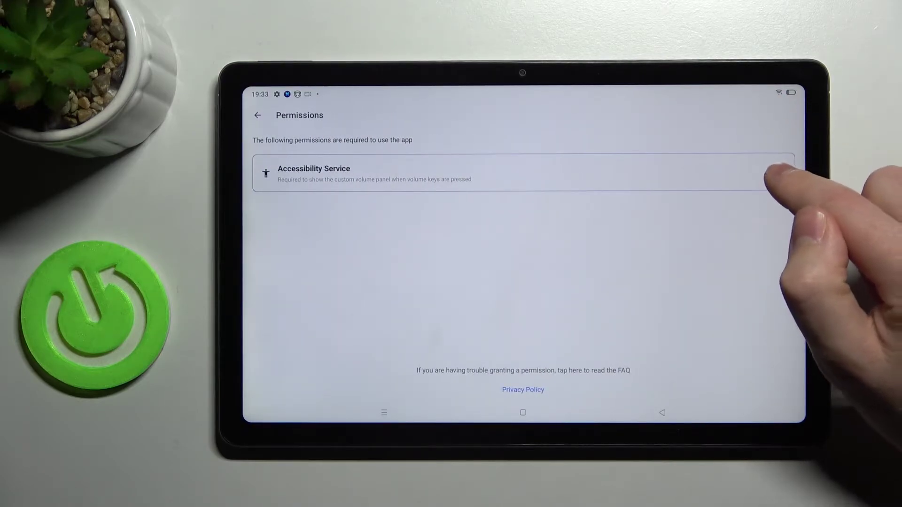
left_click(779, 172)
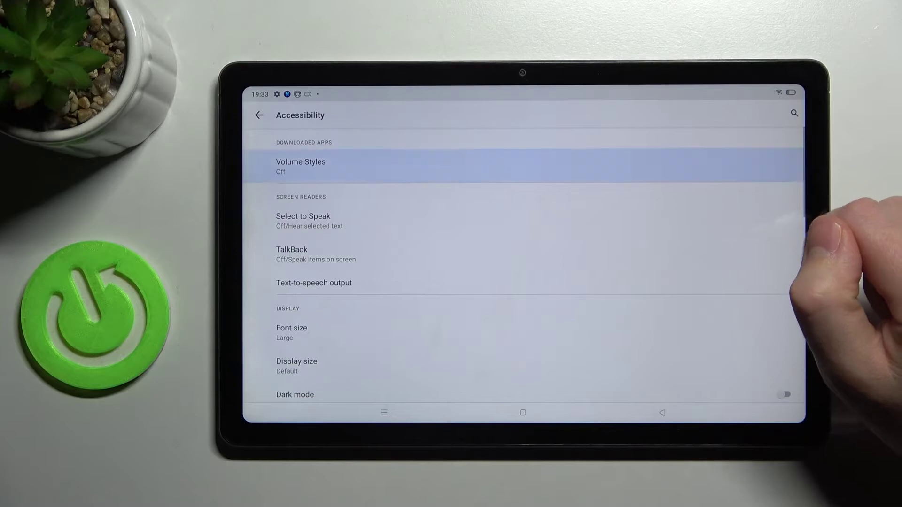
left_click(606, 167)
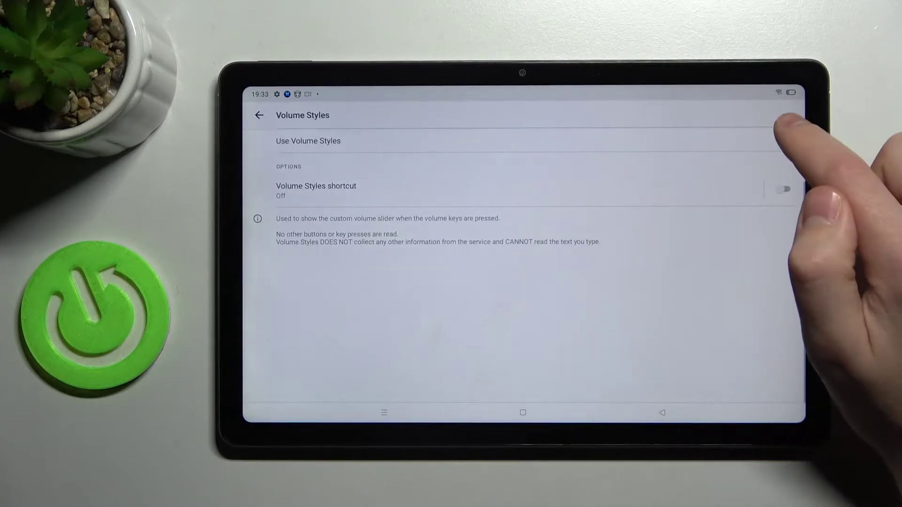
left_click(783, 189)
left_click(536, 324)
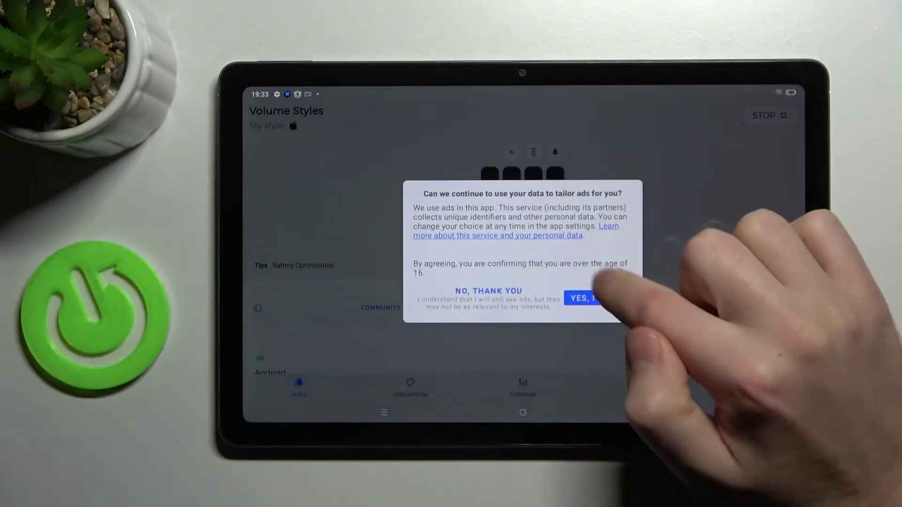
Answer YES on the ad data consent prompt
left_click(579, 299)
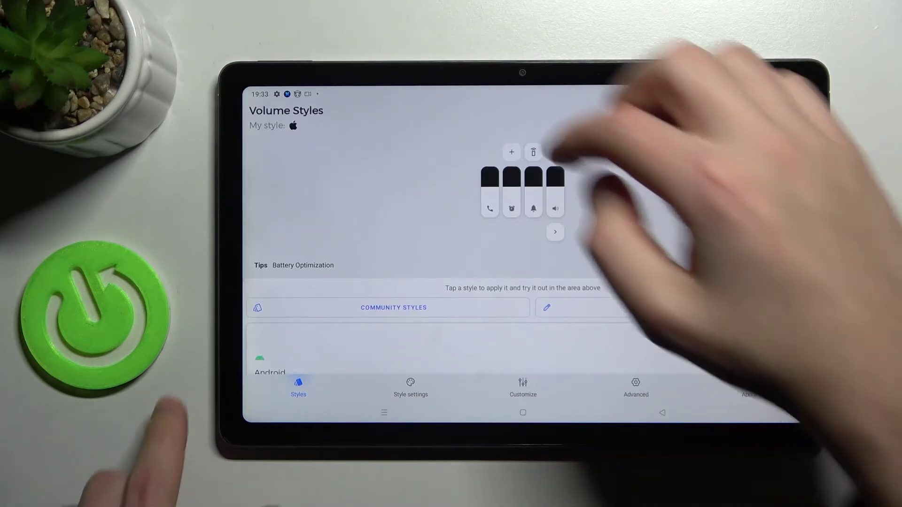
Raise the volume to test the iOS-style panel, adjusting its slider
key("XF86AudioRaiseVolume")
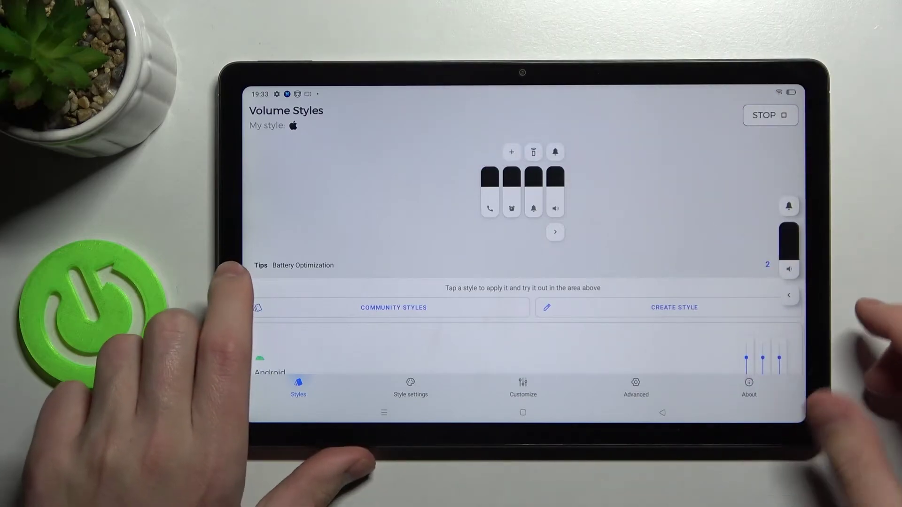
left_click(786, 241)
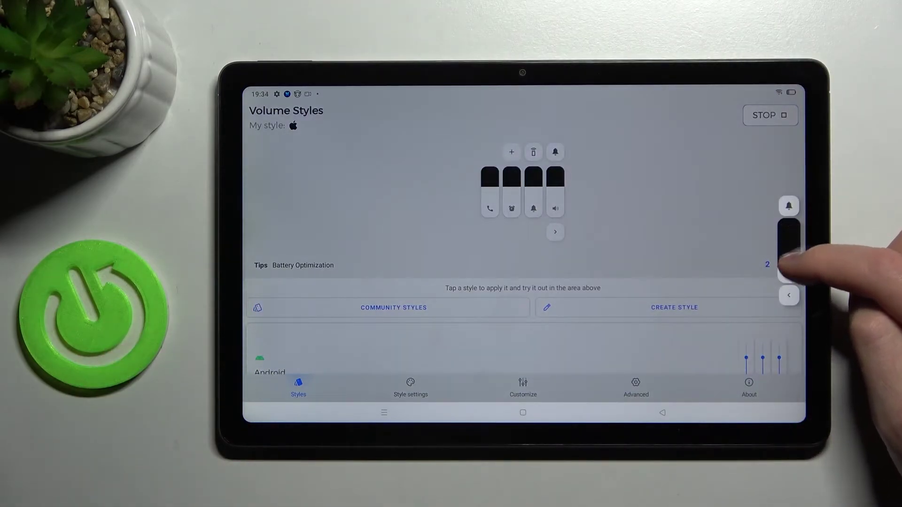